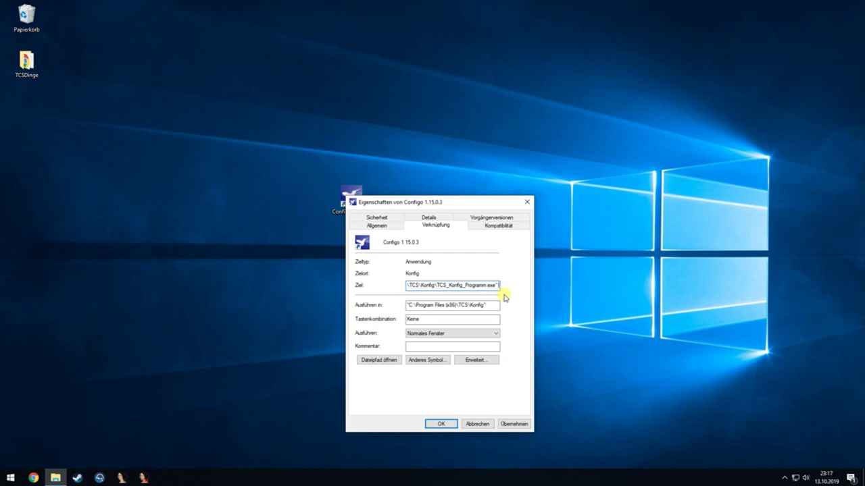
# Step: Append ismanexpert to the Configo 1.15.0.3 shortcut's target, apply it, and switch to configo to show the bus message log
pyautogui.write('ismanexpert')
pyautogui.click(514, 423)
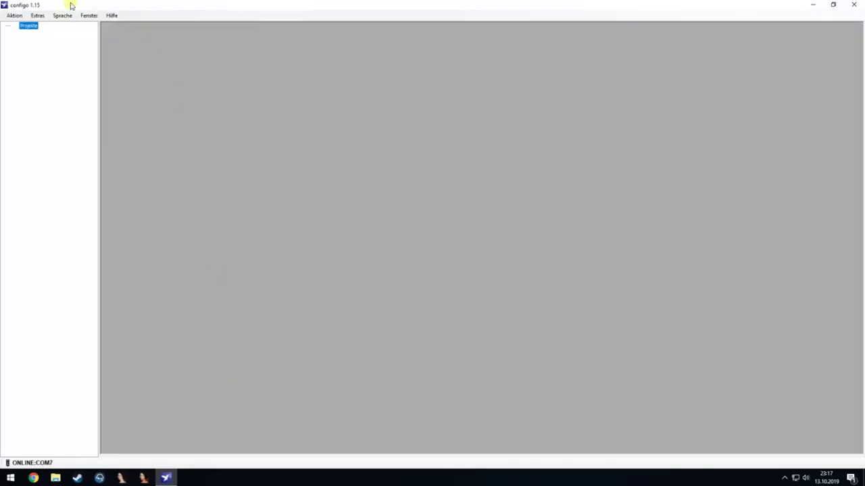
pyautogui.click(89, 15)
pyautogui.click(87, 26)
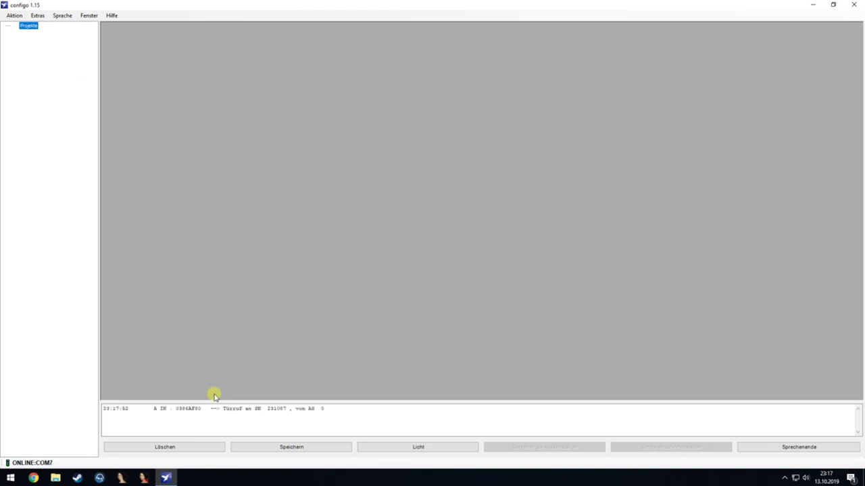
# Step: Examine the logged Türruf message, including its hex code, serial number and AS address
pyautogui.click(106, 413)
pyautogui.moveTo(110, 414); pyautogui.dragTo(202, 413)
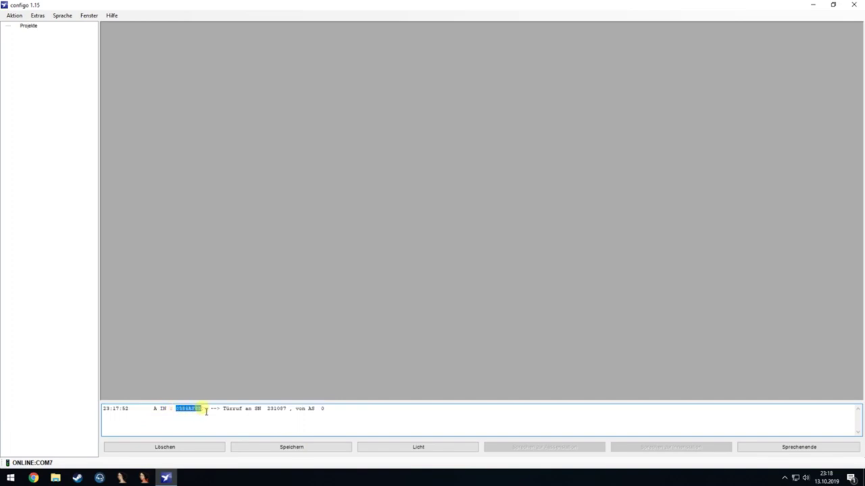
pyautogui.click(224, 409)
pyautogui.moveTo(230, 413); pyautogui.dragTo(246, 412)
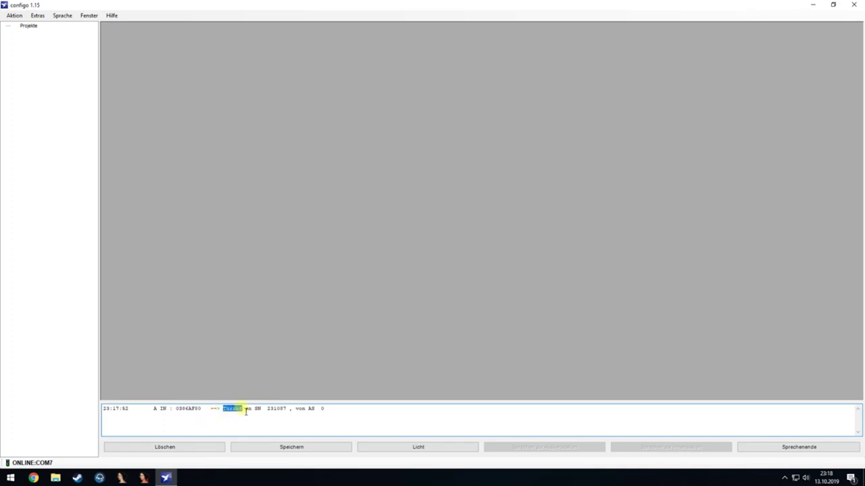
pyautogui.click(270, 412)
pyautogui.click(304, 412)
pyautogui.doubleClick(322, 409)
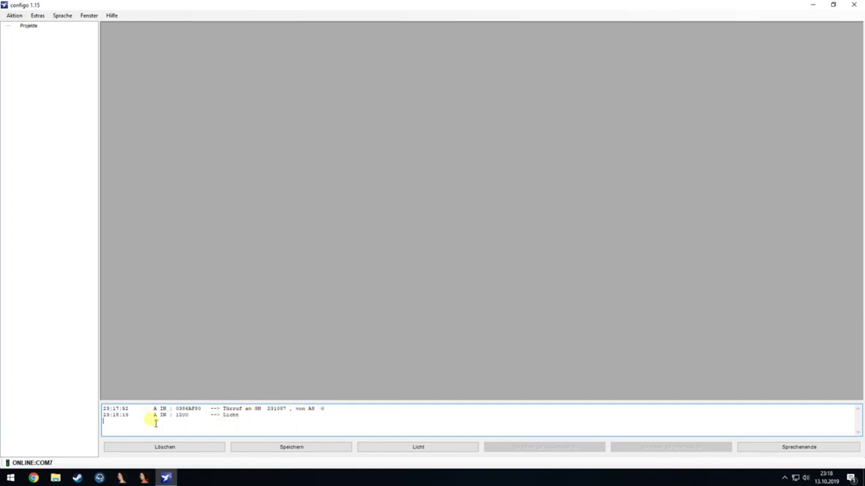
# Step: Examine the hex codes and meanings of the logged Licht and Türöffner/Licht messages
pyautogui.moveTo(153, 415); pyautogui.dragTo(167, 415)
pyautogui.doubleClick(181, 414)
pyautogui.click(179, 416)
pyautogui.doubleClick(229, 416)
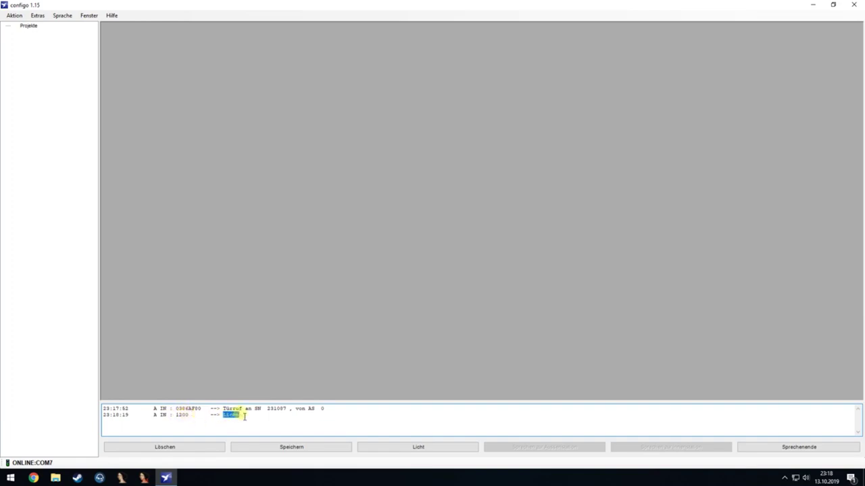
pyautogui.click(207, 424)
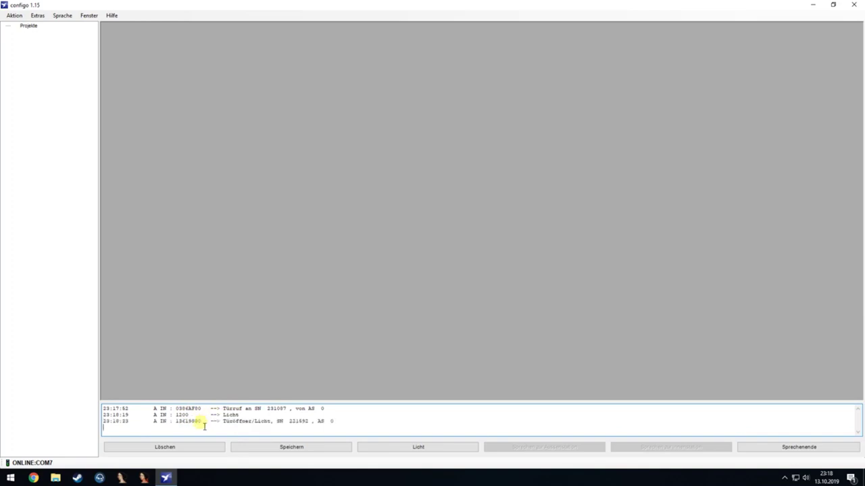
pyautogui.moveTo(177, 420); pyautogui.dragTo(315, 426)
pyautogui.click(231, 423)
# Step: Create a new project named gh and run a device search on its BUS
pyautogui.doubleClick(27, 25)
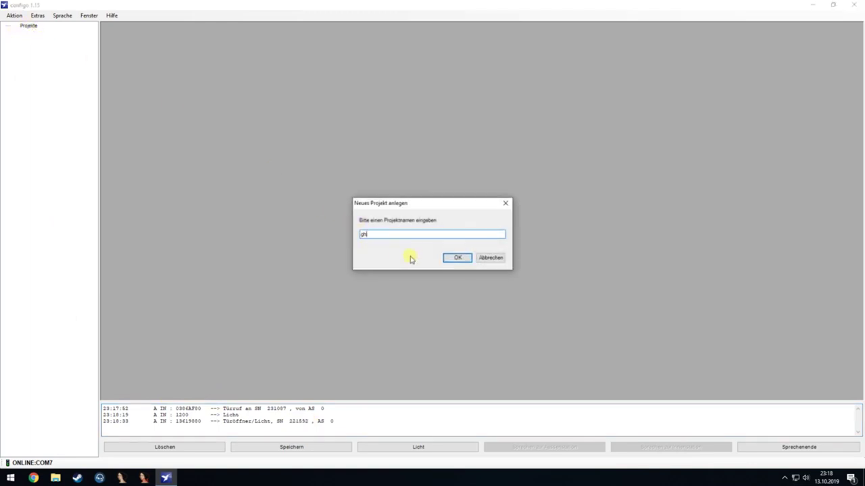
pyautogui.click(458, 257)
pyautogui.rightClick(45, 41)
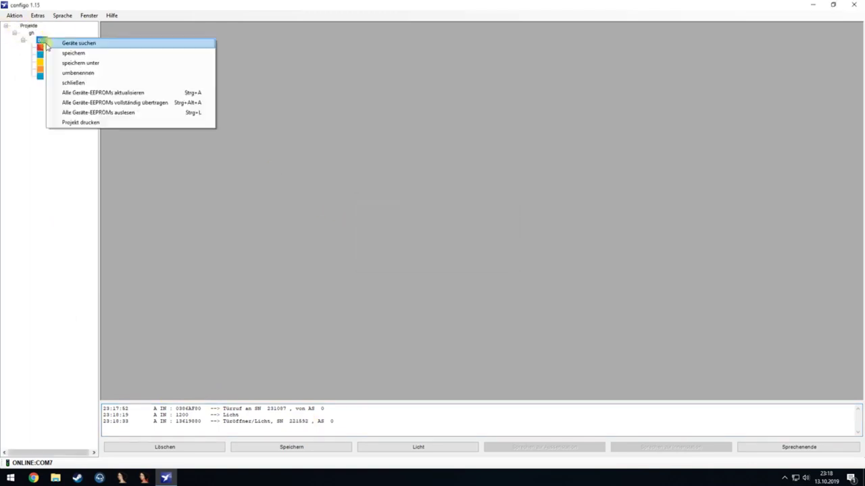
pyautogui.click(66, 43)
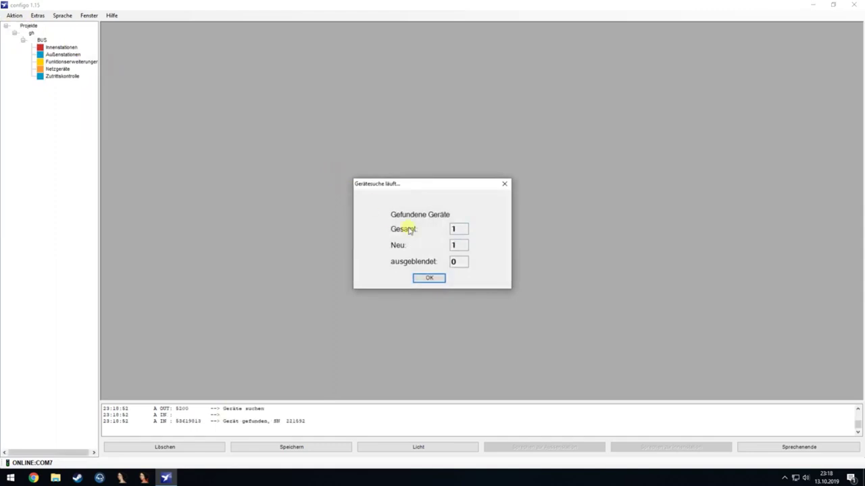
pyautogui.click(468, 262)
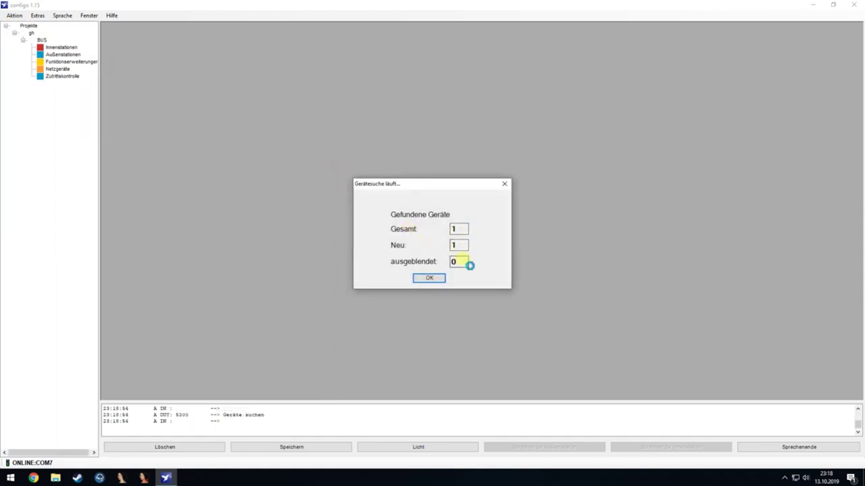
pyautogui.click(279, 422)
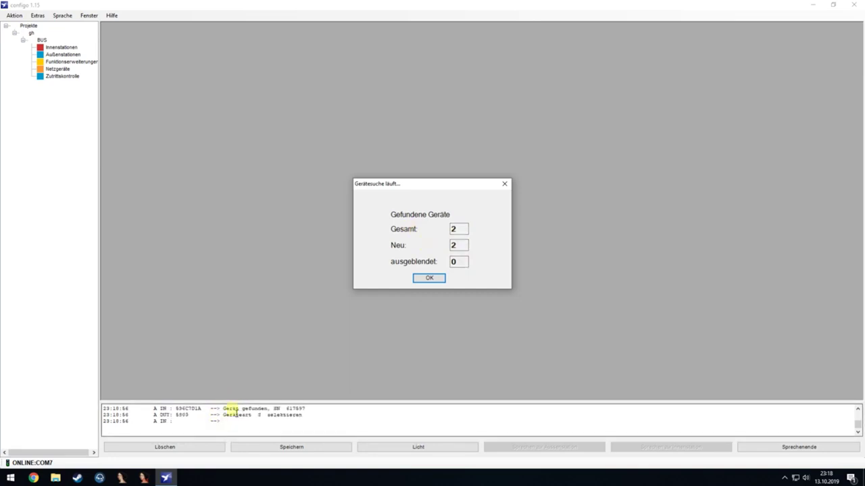
pyautogui.click(254, 412)
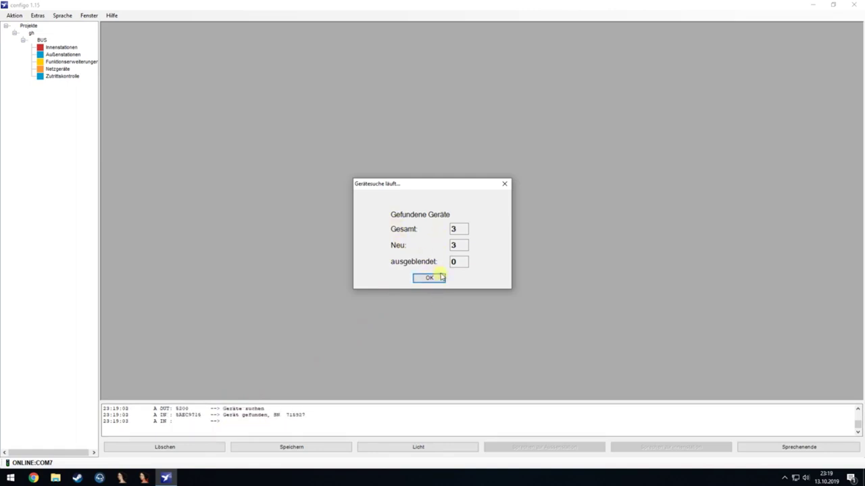
pyautogui.click(440, 277)
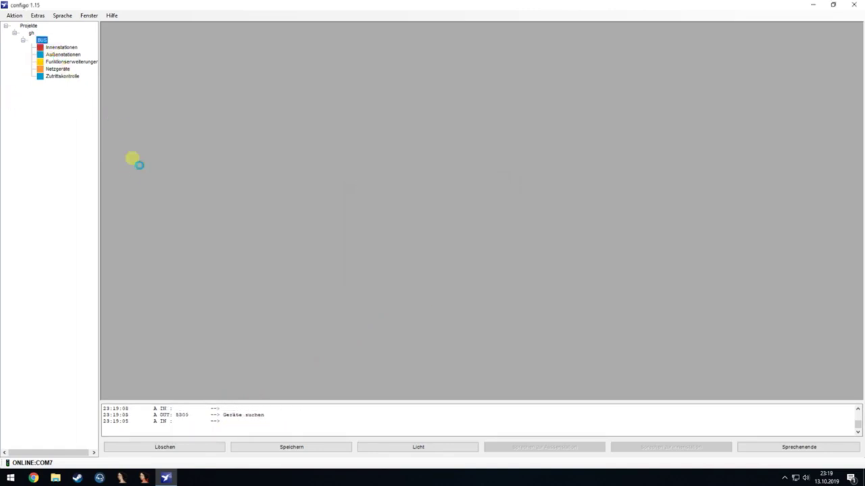
# Step: Assign the device type PAK to the device found under Außenstationen
pyautogui.click(65, 54)
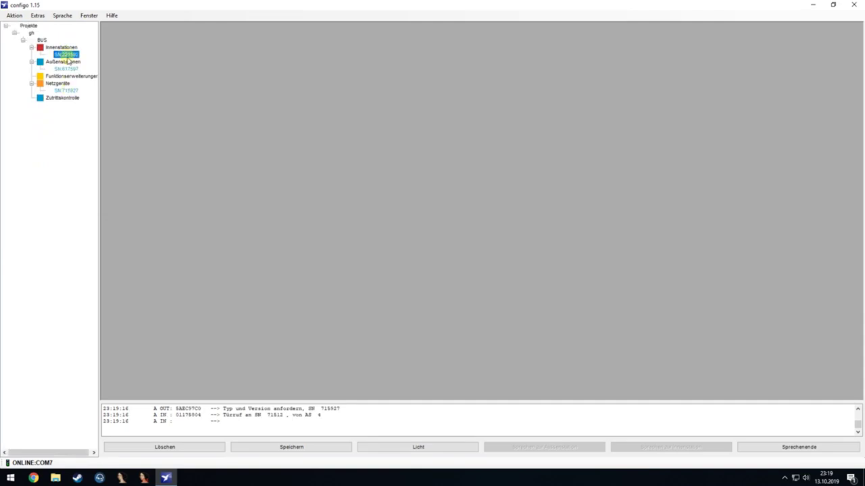
pyautogui.doubleClick(67, 69)
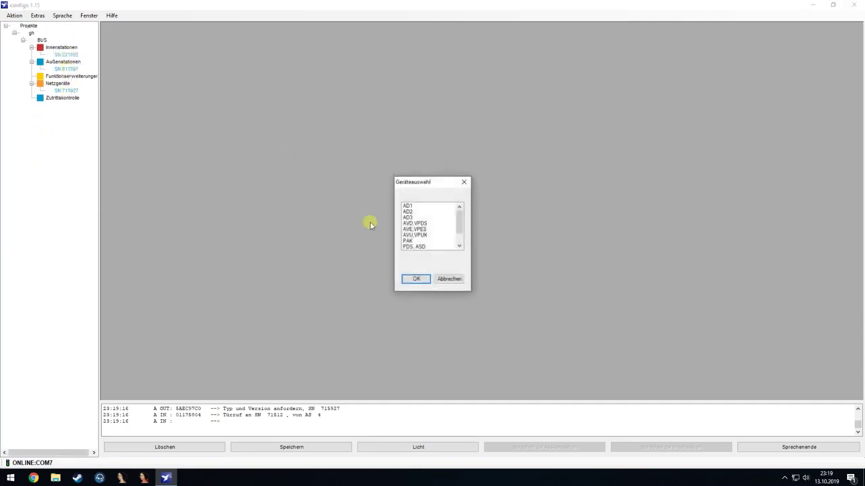
pyautogui.click(410, 241)
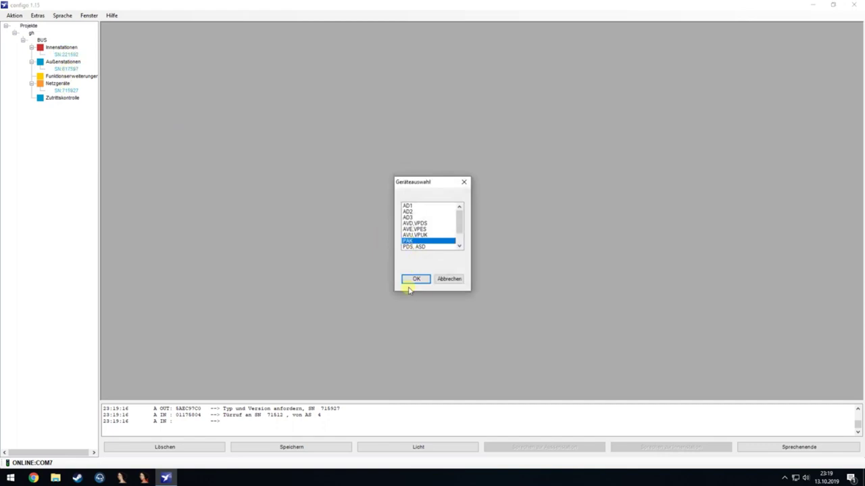
pyautogui.click(410, 281)
# Step: Try to load the Grundzustand on the PAK outdoor station, accepting the reset of all parameters and data
pyautogui.rightClick(63, 70)
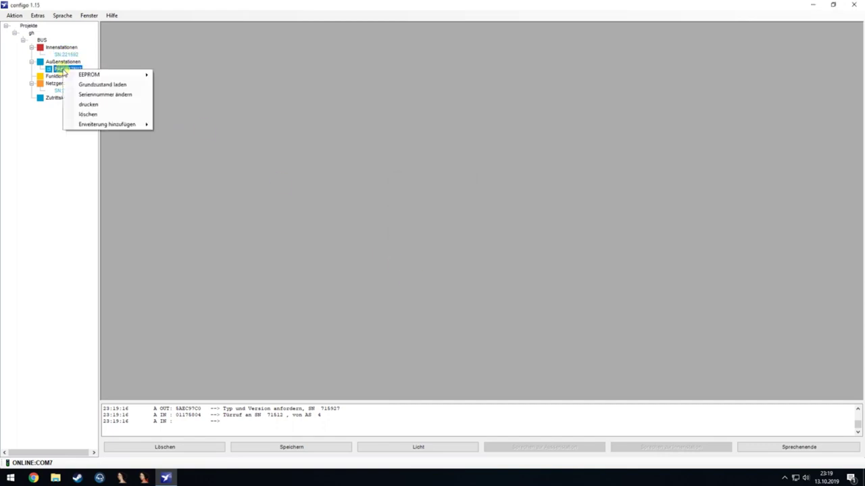
pyautogui.click(97, 84)
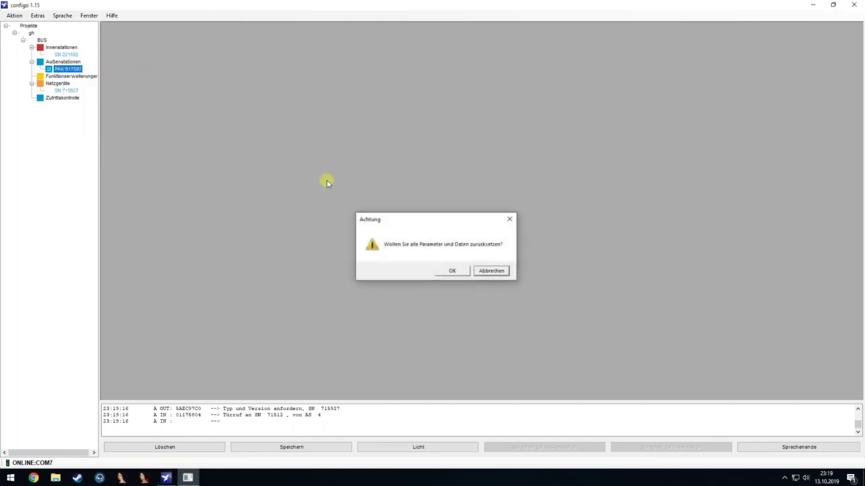
pyautogui.click(451, 270)
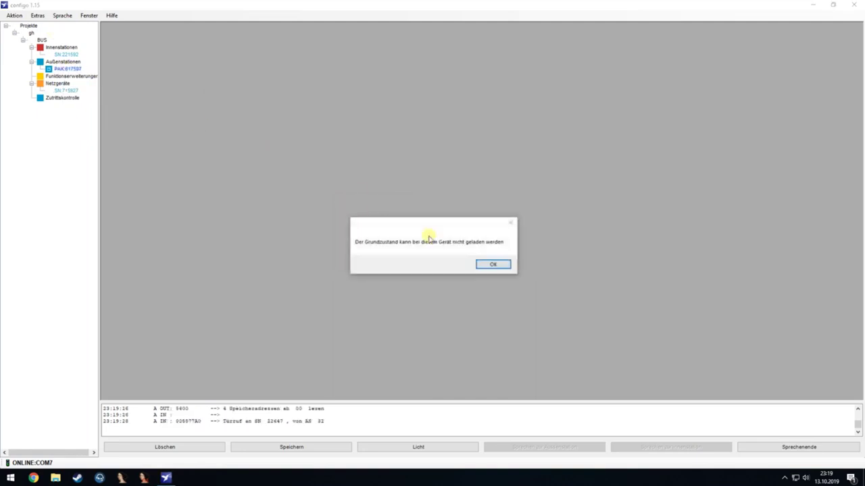
pyautogui.click(493, 264)
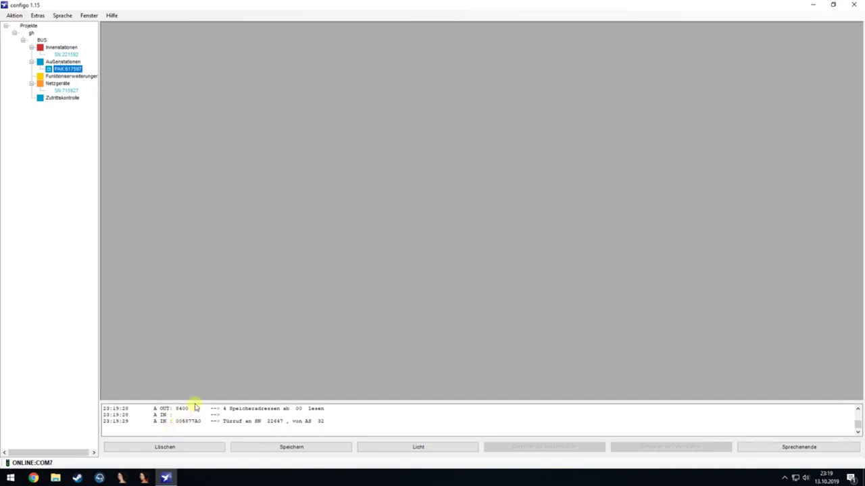
# Step: Look back through the log for the messages exchanged while identifying and reading the outdoor station
pyautogui.scroll(5, 196, 421)
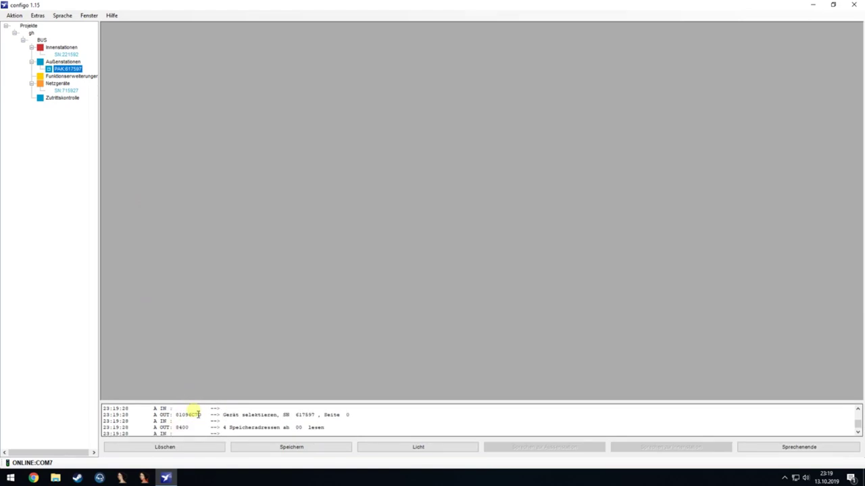
pyautogui.scroll(3, 189, 417)
pyautogui.scroll(3, 189, 420)
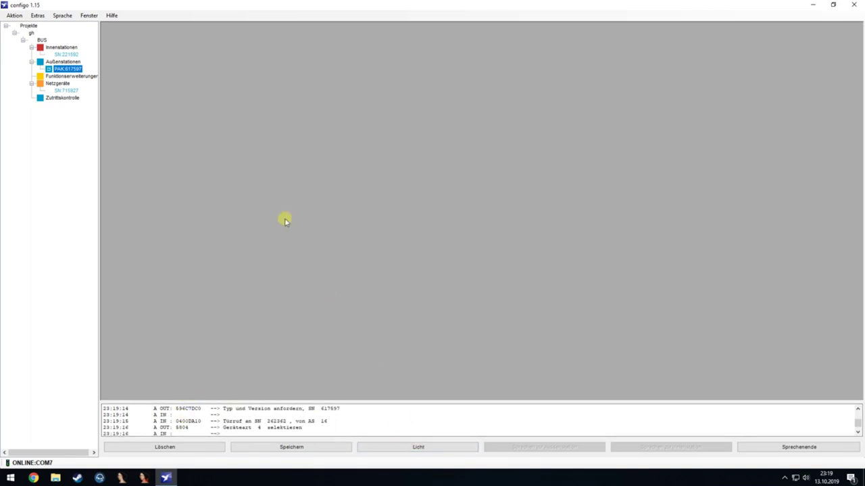
pyautogui.rightClick(62, 76)
pyautogui.click(122, 60)
pyautogui.click(211, 431)
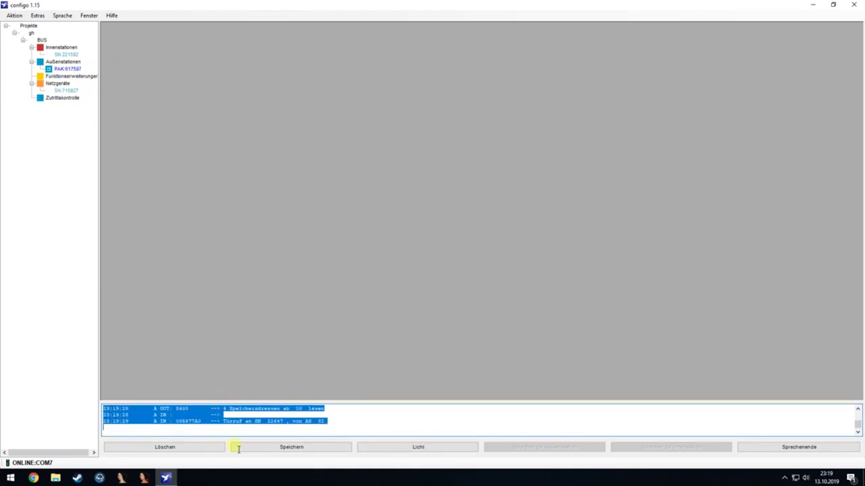
pyautogui.scroll(3, 357, 412)
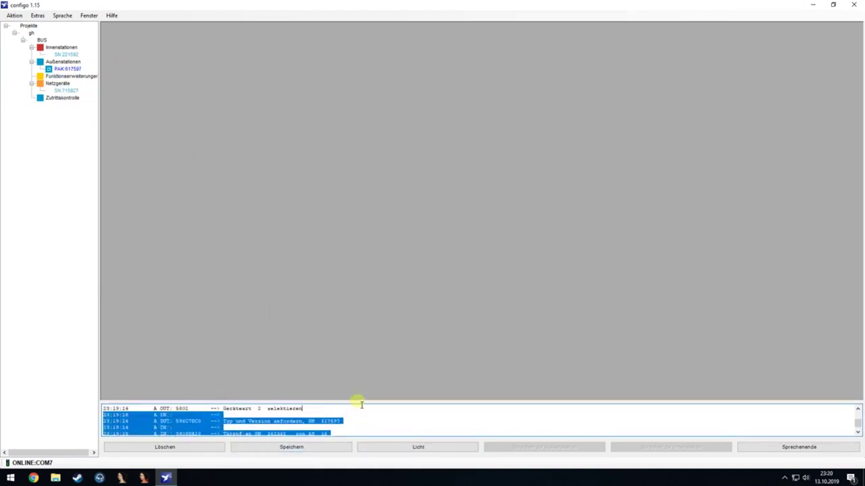
# Step: Send the Licht and Sprechenende commands onto the bus
pyautogui.click(411, 447)
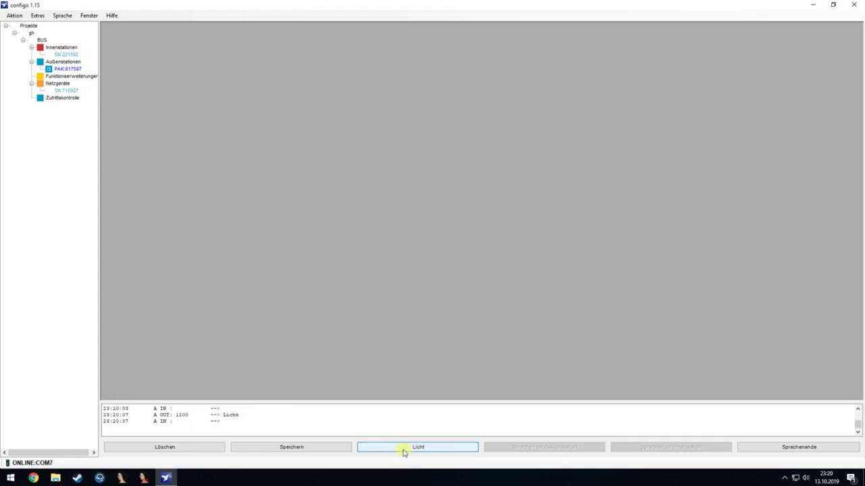
pyautogui.click(775, 449)
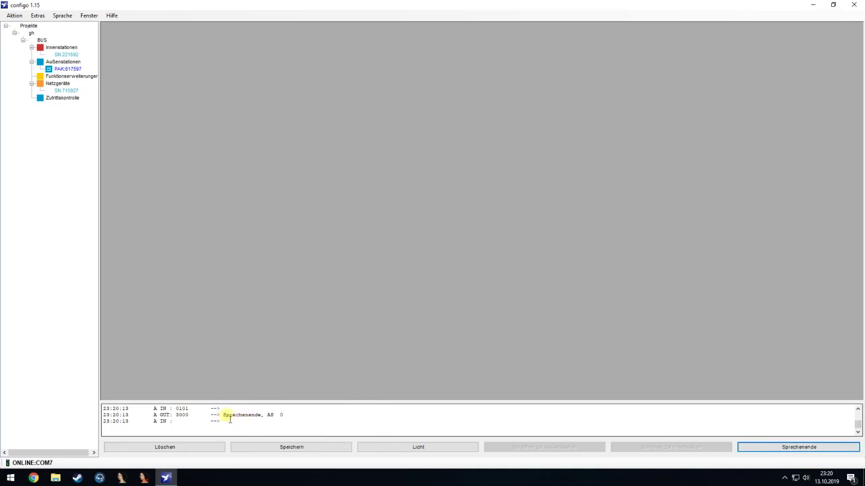
# Step: Assign the device type ISH1030 to the device under Innenstationen and continue past the application error
pyautogui.rightClick(59, 48)
pyautogui.click(80, 66)
pyautogui.click(560, 178)
pyautogui.rightClick(64, 54)
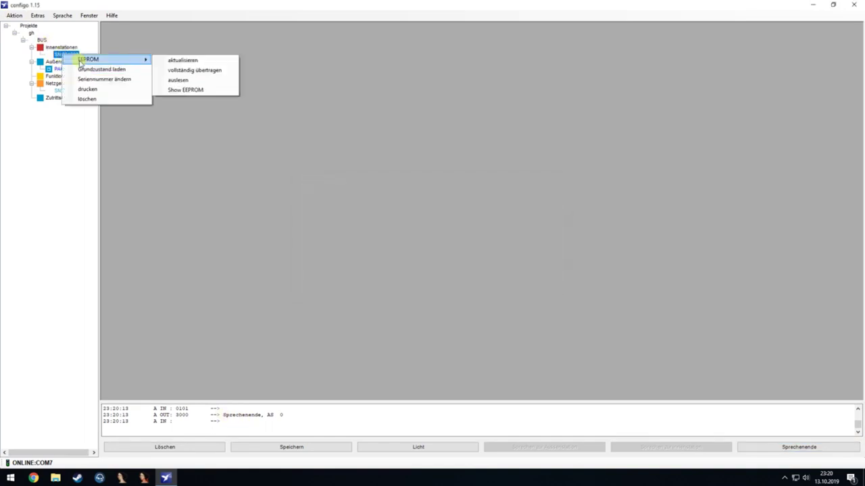
pyautogui.click(83, 69)
pyautogui.click(412, 205)
pyautogui.click(416, 279)
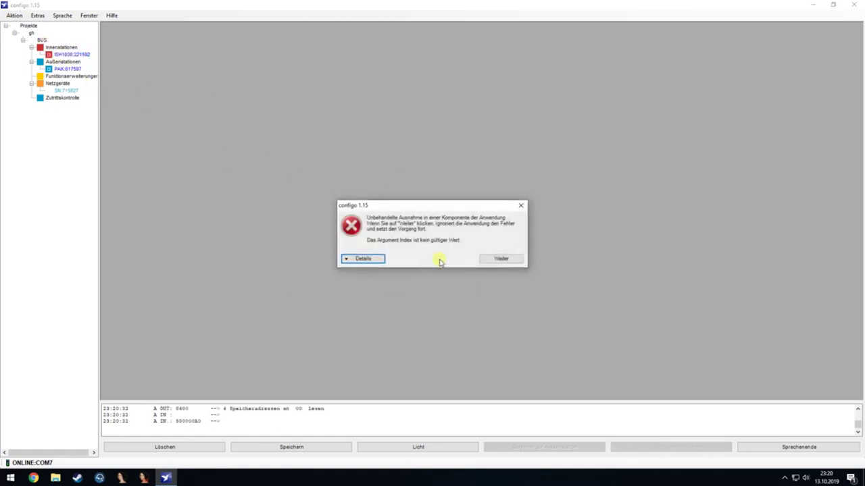
pyautogui.click(516, 258)
# Step: Load the Grundzustand for the ISH1030 indoor station, resetting all its parameters and data
pyautogui.rightClick(62, 54)
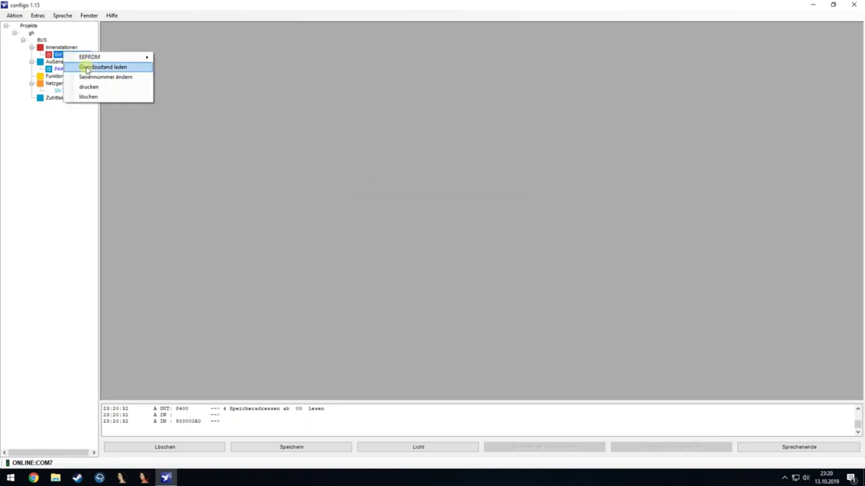
pyautogui.click(126, 67)
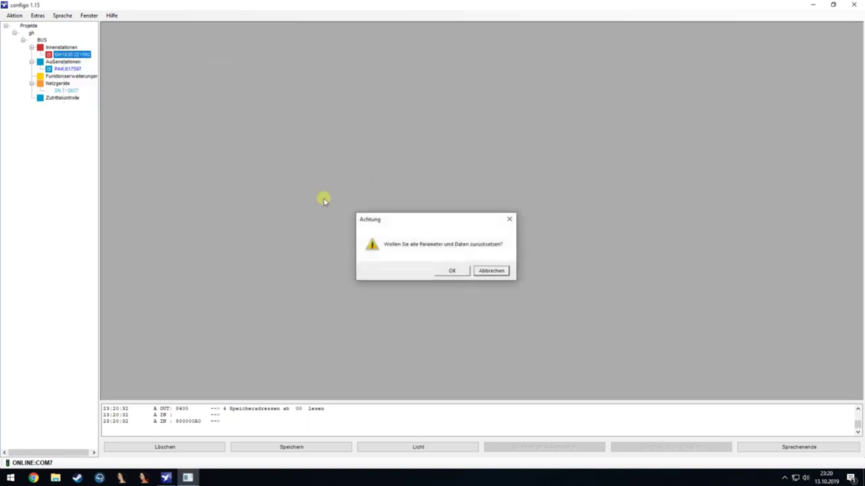
pyautogui.click(458, 270)
# Step: Open the ISH1030 indoor station and test a speech connection to it, examining the logged Internruf message before ending the call
pyautogui.doubleClick(59, 54)
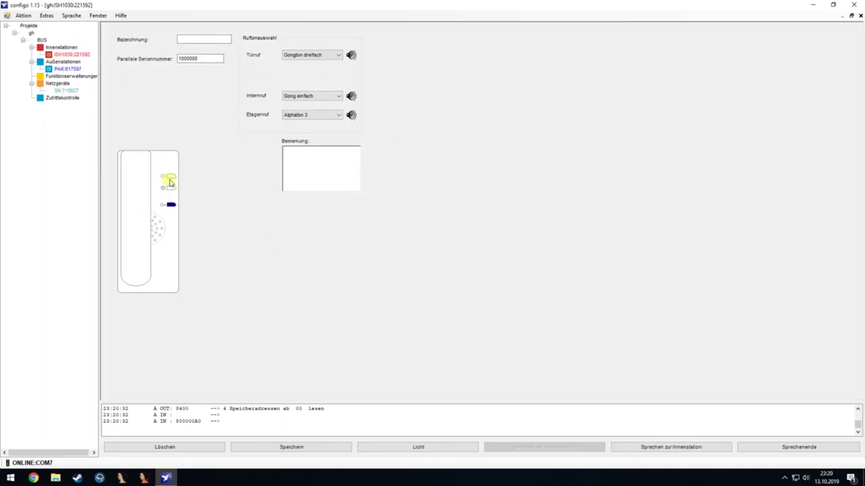
pyautogui.click(679, 452)
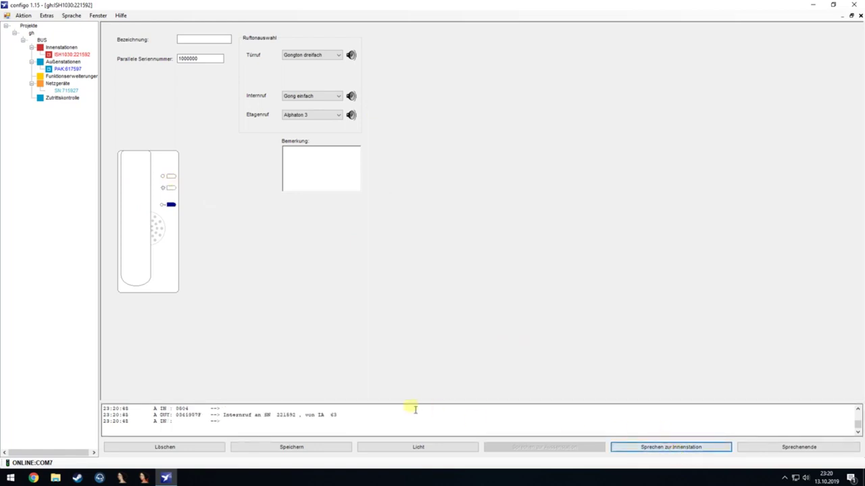
pyautogui.moveTo(181, 415); pyautogui.dragTo(310, 419)
pyautogui.doubleClick(321, 416)
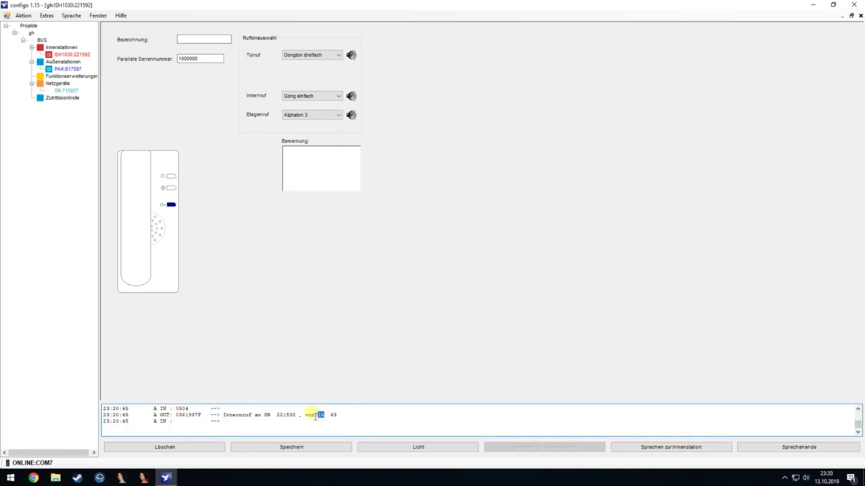
pyautogui.doubleClick(333, 415)
pyautogui.click(784, 449)
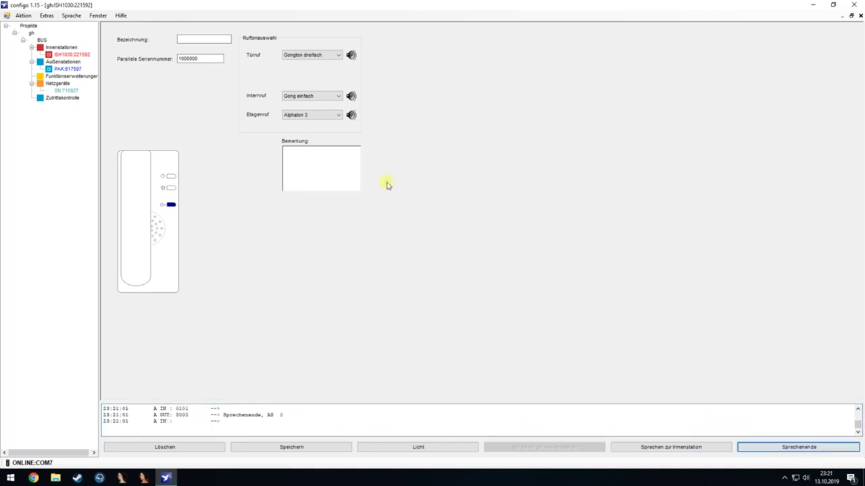
# Step: Enlarge the bus message log and review its earlier entries
pyautogui.moveTo(302, 402); pyautogui.dragTo(328, 258)
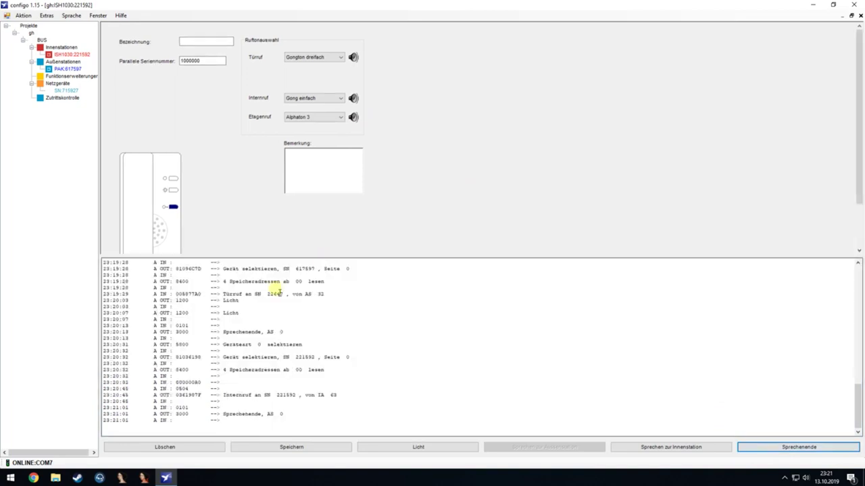
pyautogui.scroll(3, 277, 294)
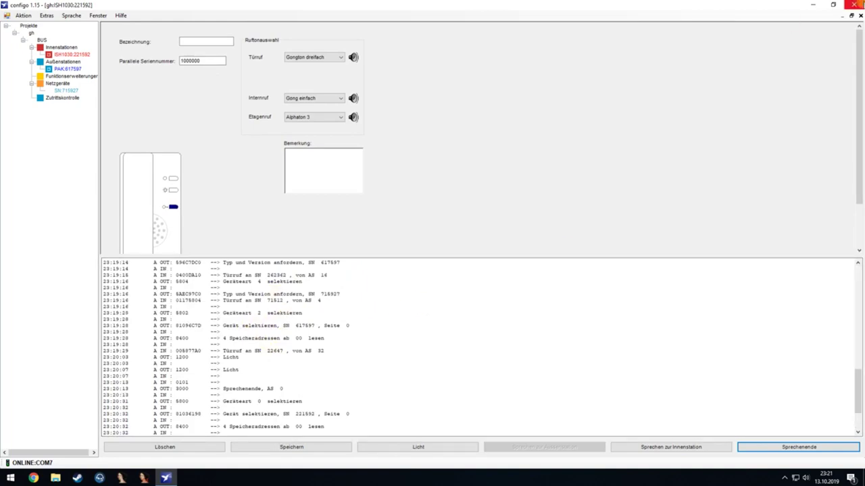
# Step: Minimize configo and open TCSBusProt.xml from the TCS\Konfig\Busmonitor program folder in Notepad++
pyautogui.click(812, 5)
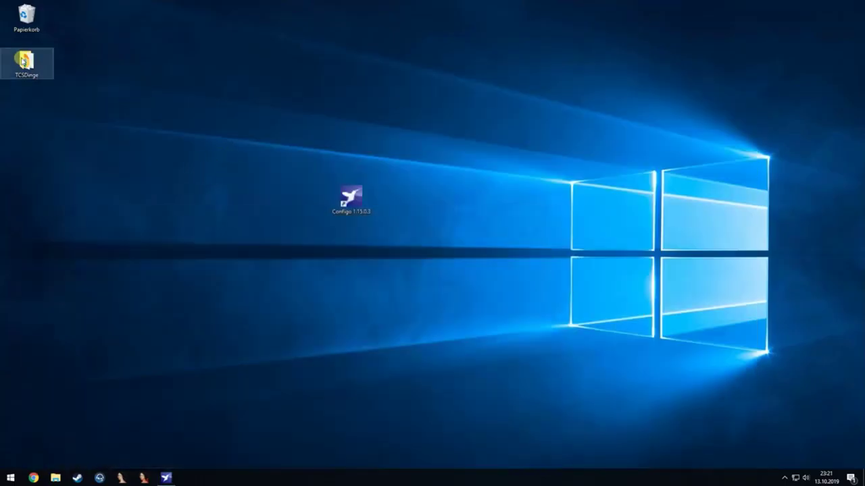
pyautogui.doubleClick(24, 62)
pyautogui.doubleClick(160, 356)
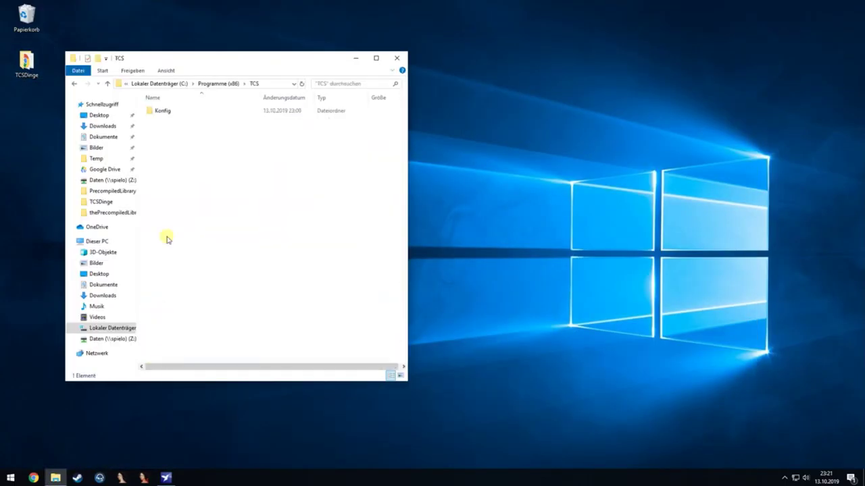
pyautogui.doubleClick(163, 112)
pyautogui.doubleClick(166, 112)
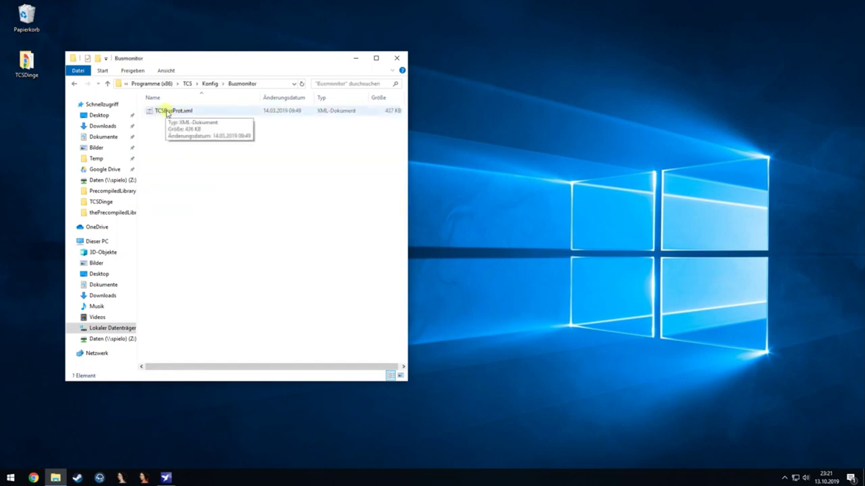
pyautogui.rightClick(170, 112)
pyautogui.click(188, 129)
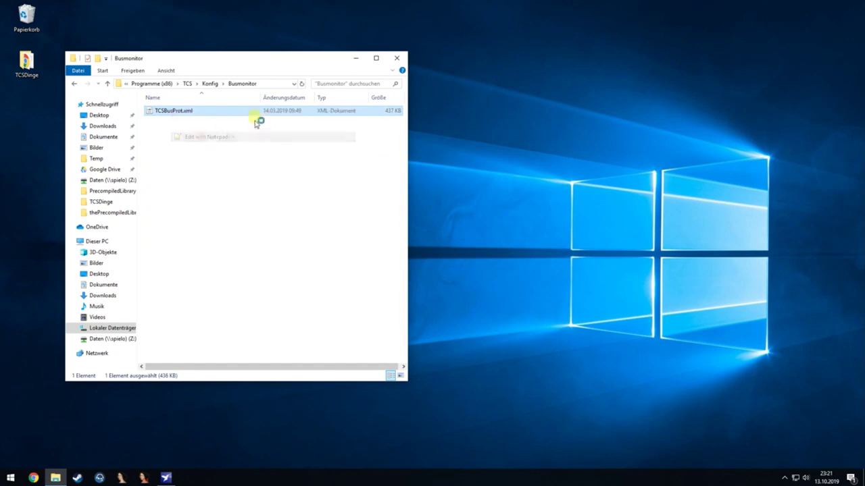
pyautogui.click(632, 39)
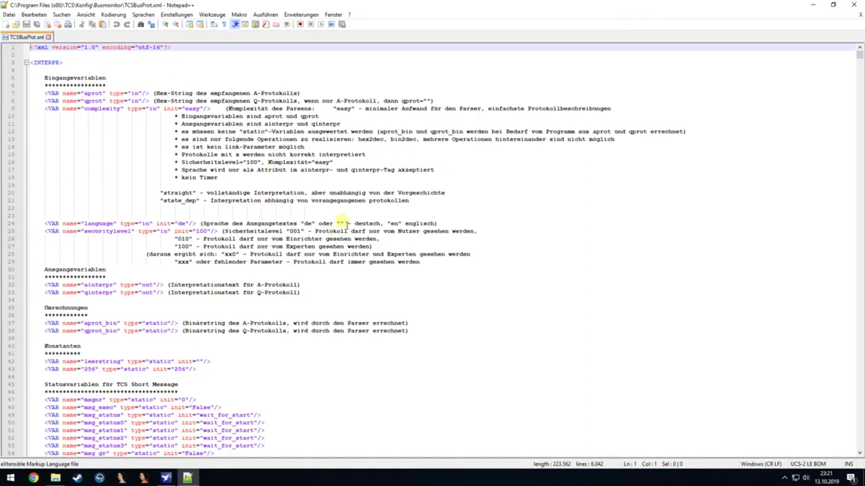
# Step: Find the Tür-/Internrufe section of the protocol file and highlight its aprot filter pattern 0xxxxxxx
pyautogui.scroll(-1, 182, 201)
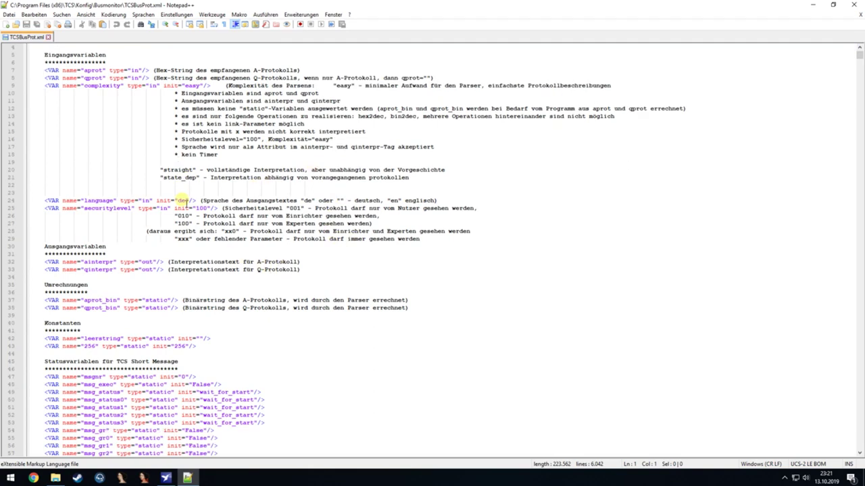
pyautogui.scroll(-20, 196, 223)
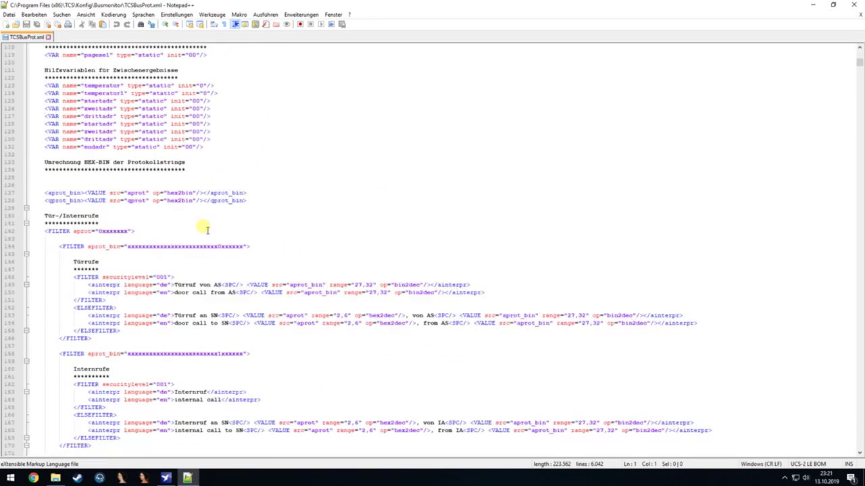
pyautogui.scroll(-2, 208, 229)
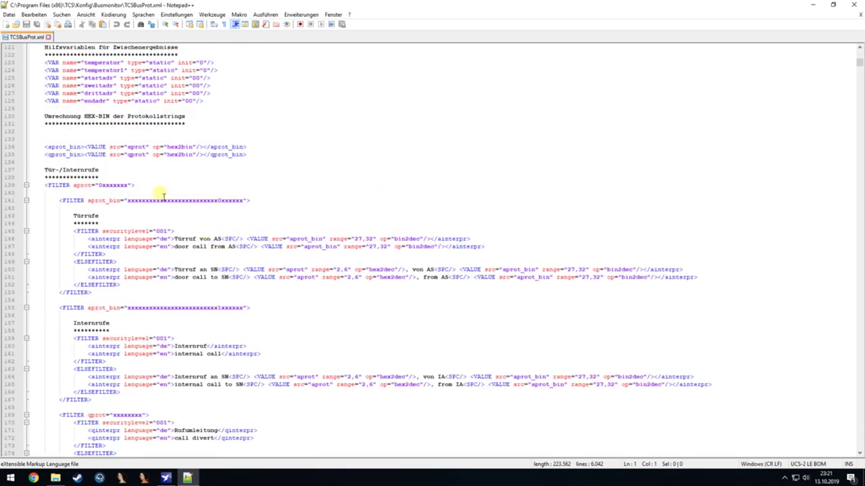
pyautogui.moveTo(77, 188); pyautogui.dragTo(130, 189)
pyautogui.click(106, 201)
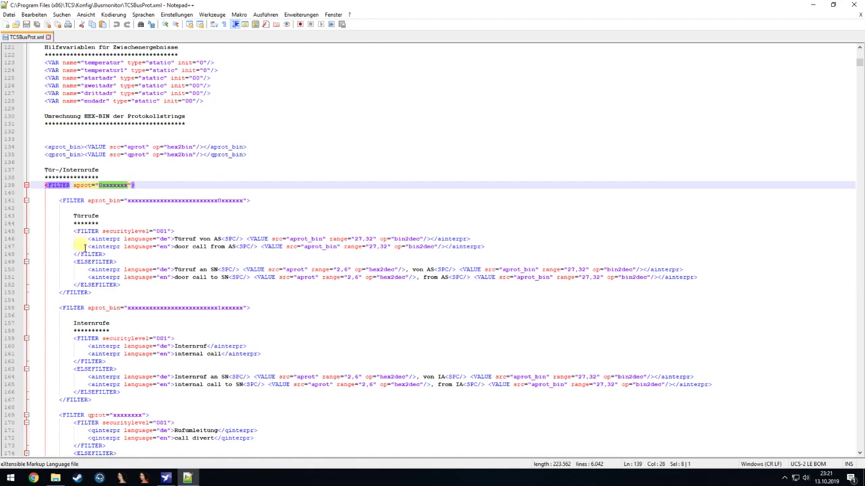
# Step: Examine the binary pattern of the Türrufe filter against the leading 0 in the enclosing aprot filter
pyautogui.moveTo(127, 201); pyautogui.dragTo(248, 200)
pyautogui.click(224, 201)
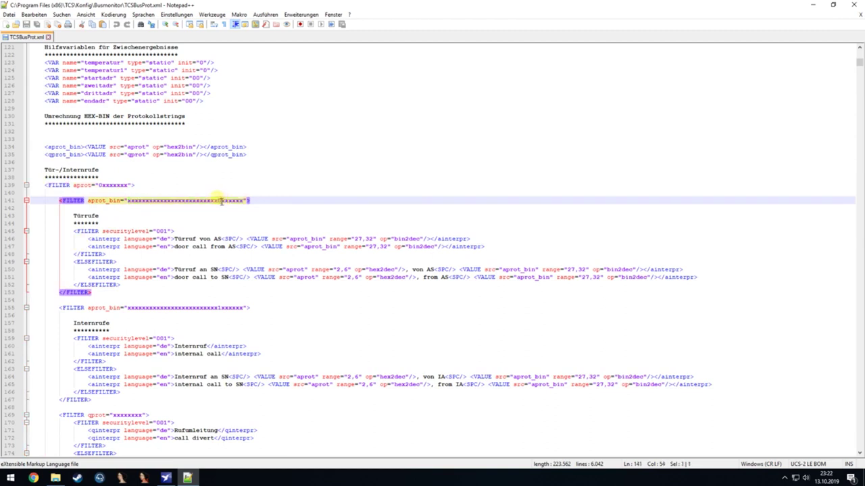
pyautogui.click(127, 185)
pyautogui.scroll(-1, 75, 191)
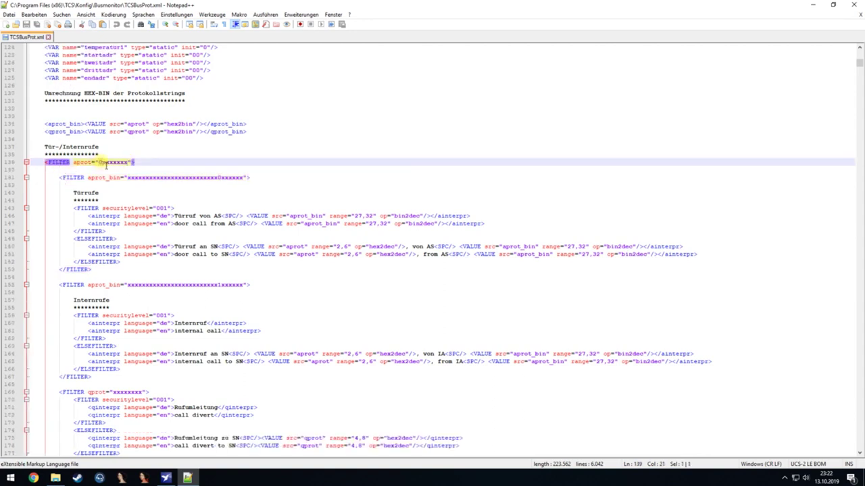
pyautogui.doubleClick(107, 165)
pyautogui.click(102, 165)
pyautogui.moveTo(103, 166); pyautogui.dragTo(108, 166)
pyautogui.scroll(-2, 100, 238)
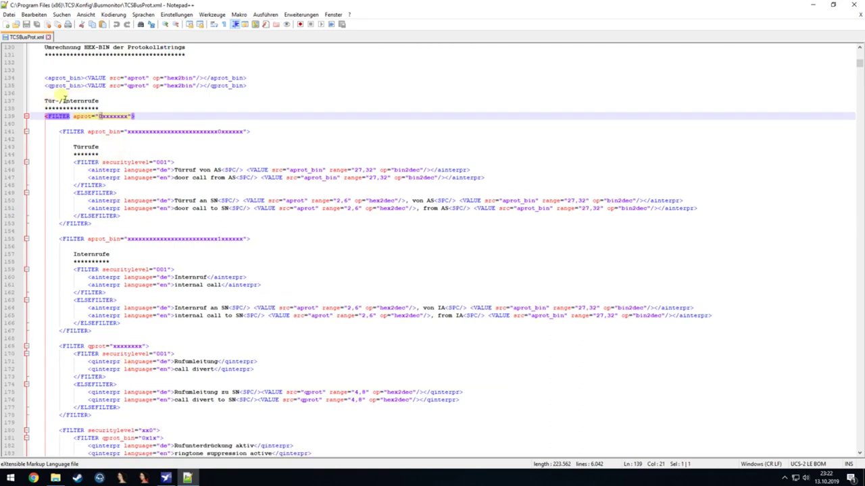
# Step: Examine the Türrufe filter's fixed 0 bit, its German and English "from AS" texts and the bit range 27,32
pyautogui.click(175, 131)
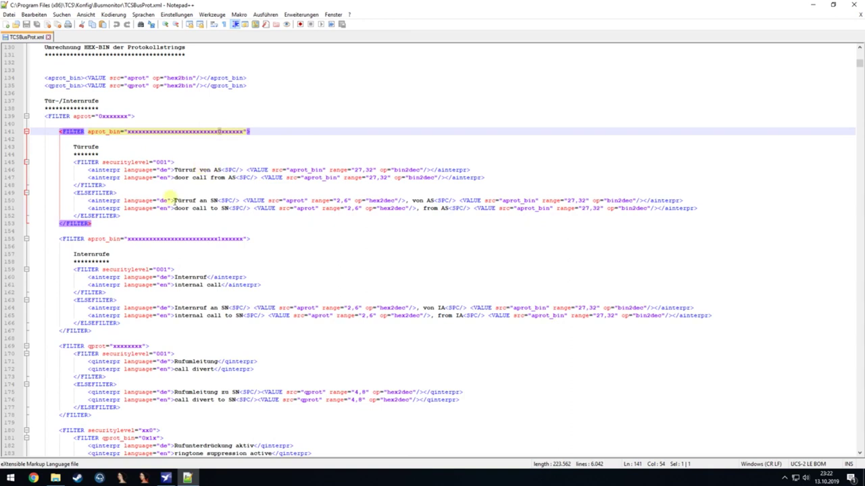
pyautogui.moveTo(174, 170); pyautogui.dragTo(260, 170)
pyautogui.click(181, 178)
pyautogui.moveTo(174, 178); pyautogui.dragTo(240, 178)
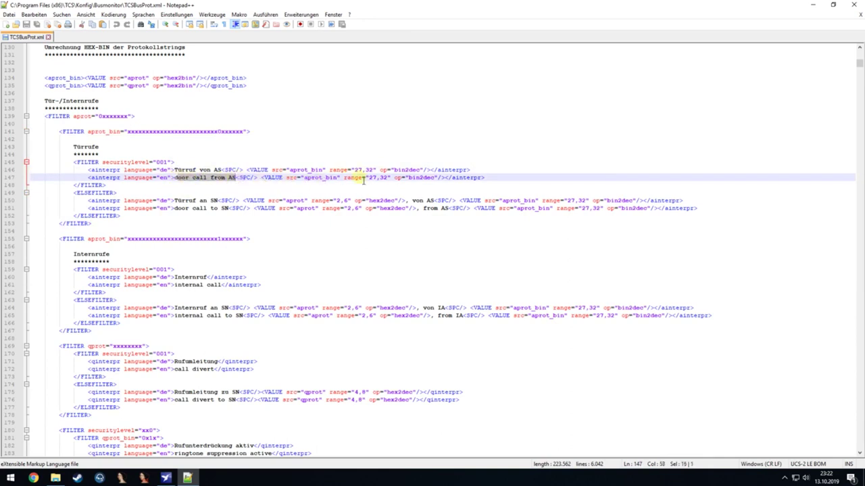
pyautogui.moveTo(368, 179); pyautogui.dragTo(390, 180)
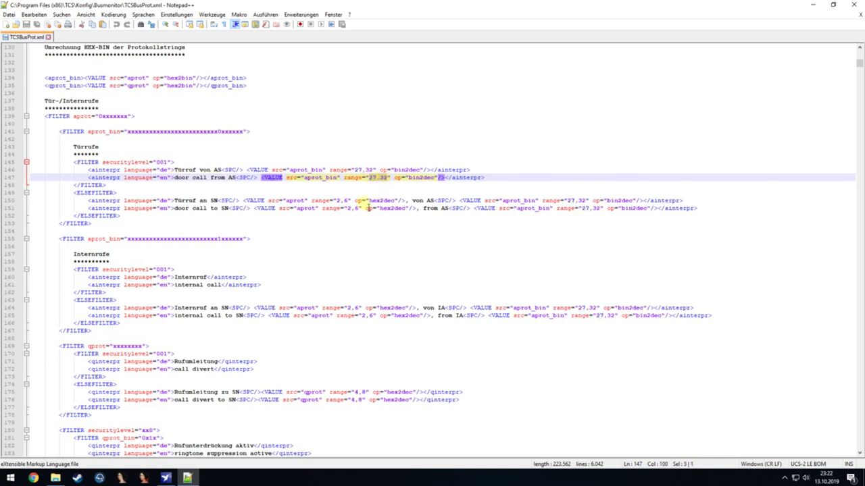